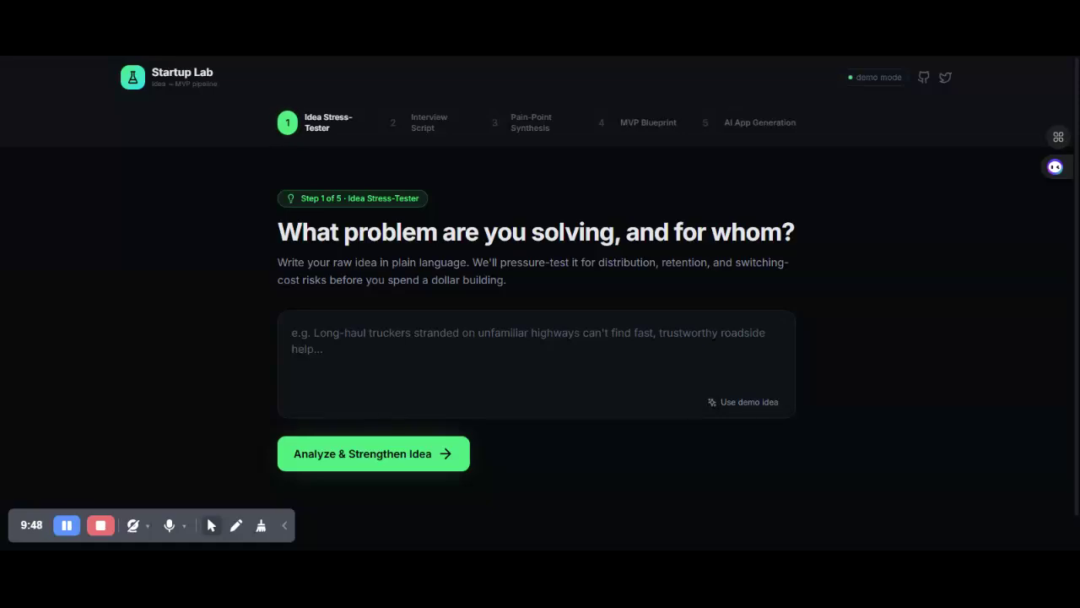
- Fill in the demo idea as the problem description and run the analysis to strengthen it
left_click(769, 404)
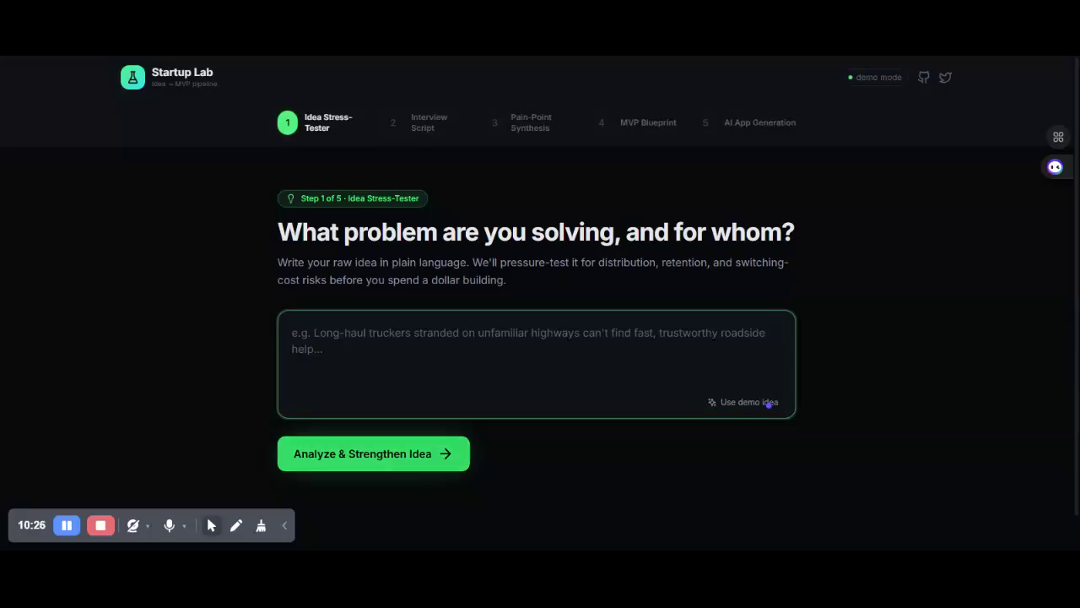
left_click(441, 468)
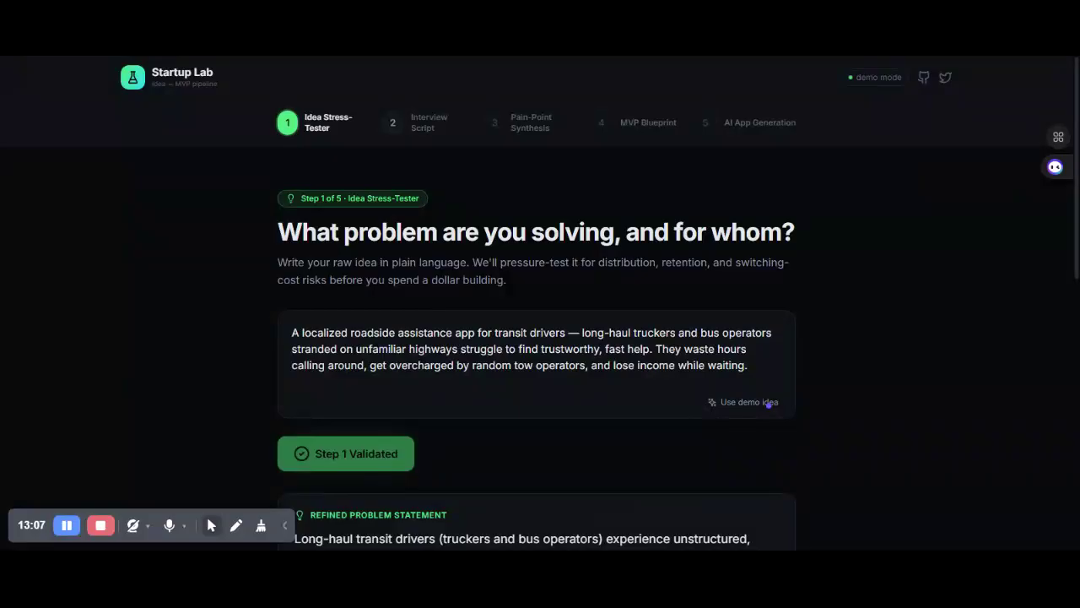
- Review the refined problem statement and the top critical risks for the roadside assistance idea
scroll(1079, 287, "down", 1)
scroll(1079, 287, "down", 2)
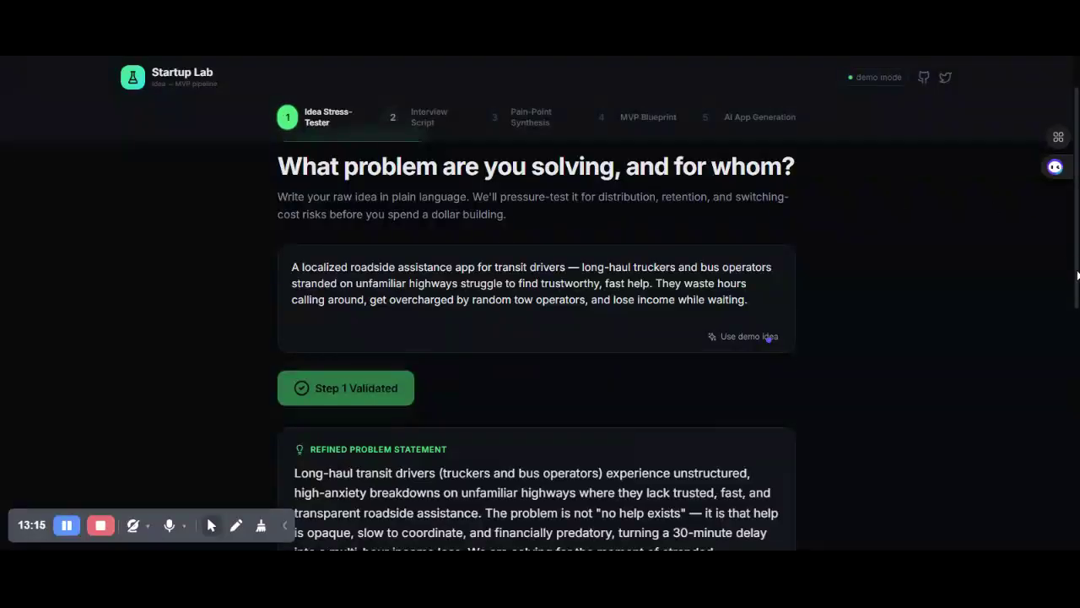
scroll(1077, 278, "down", 3)
scroll(1072, 341, "down", 1)
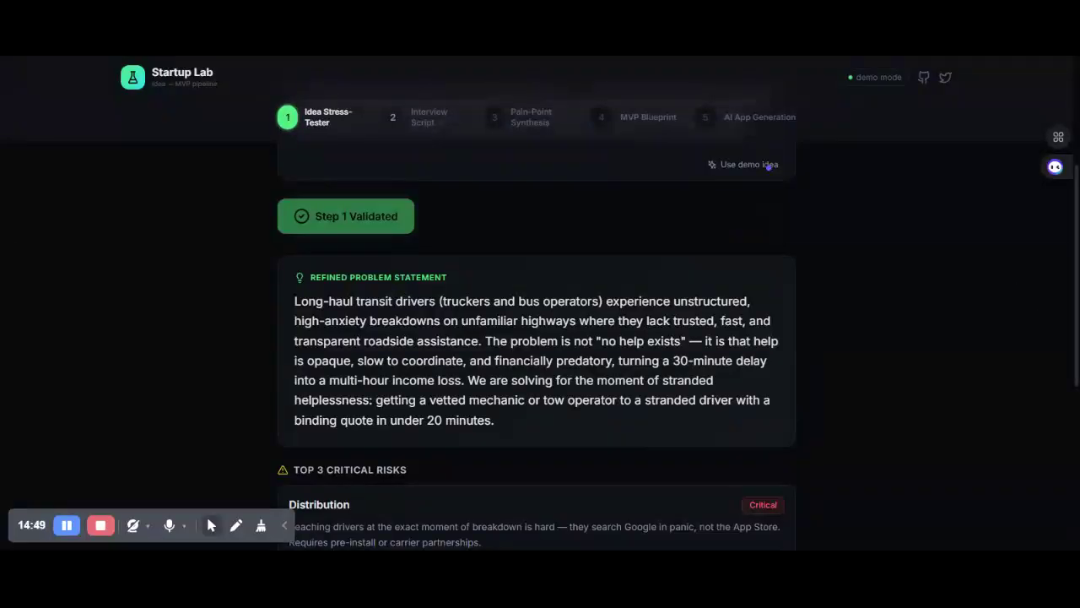
scroll(1077, 312, "up", 1)
left_click_drag(1077, 309, 1066, 290)
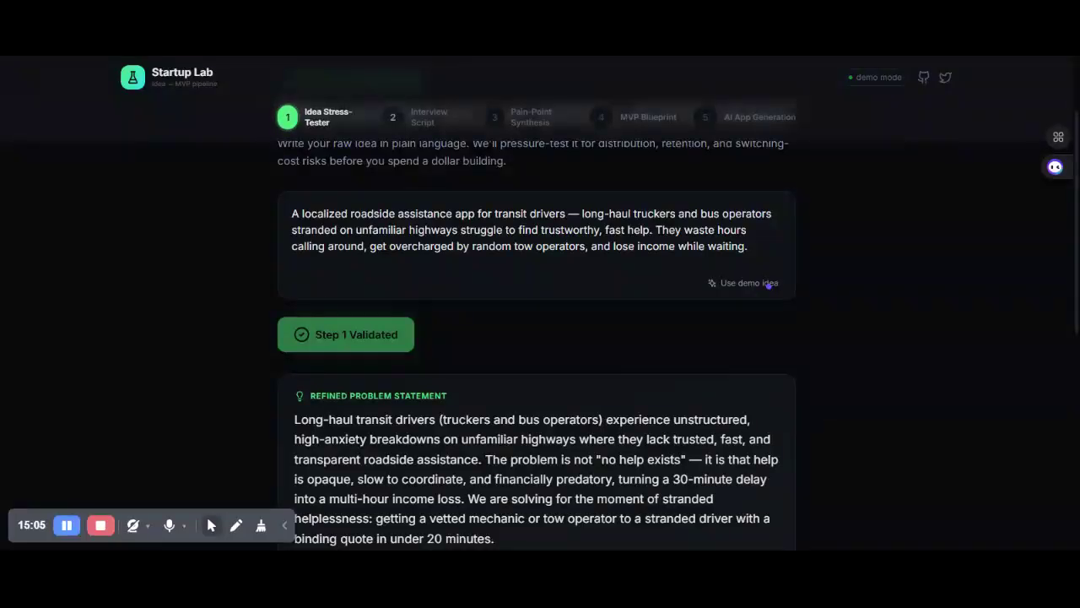
left_click_drag(1077, 309, 1077, 355)
scroll(1012, 410, "down", 2)
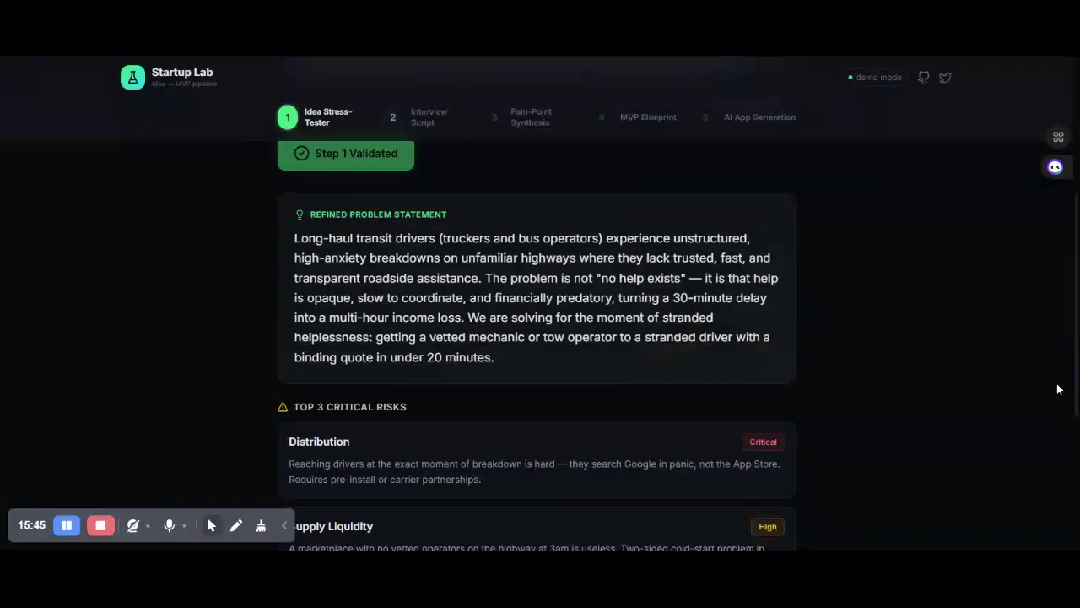
scroll(536, 338, "down", 2)
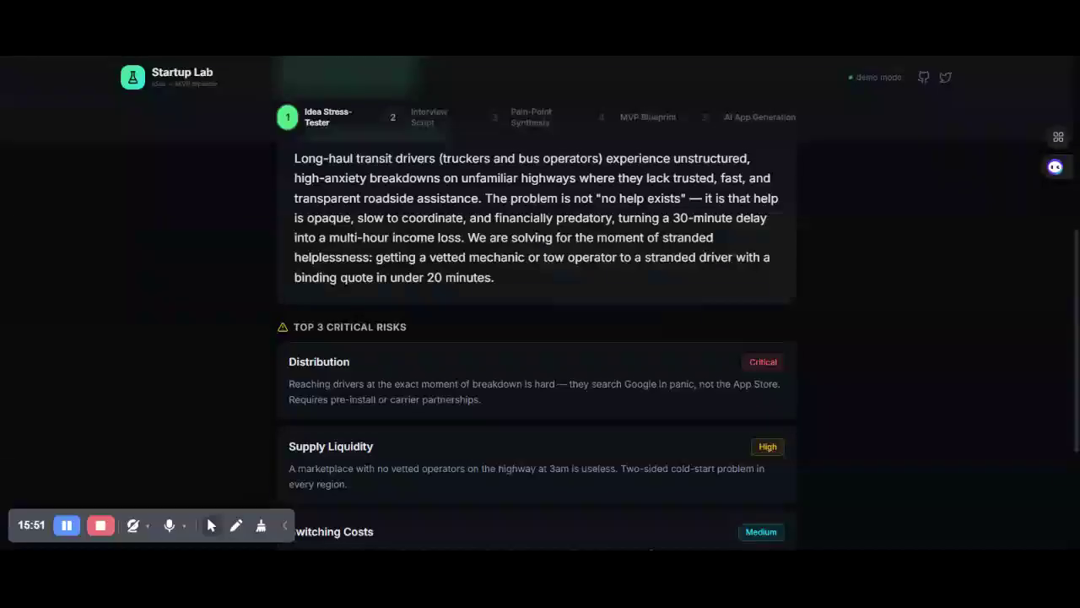
scroll(536, 338, "down", 1)
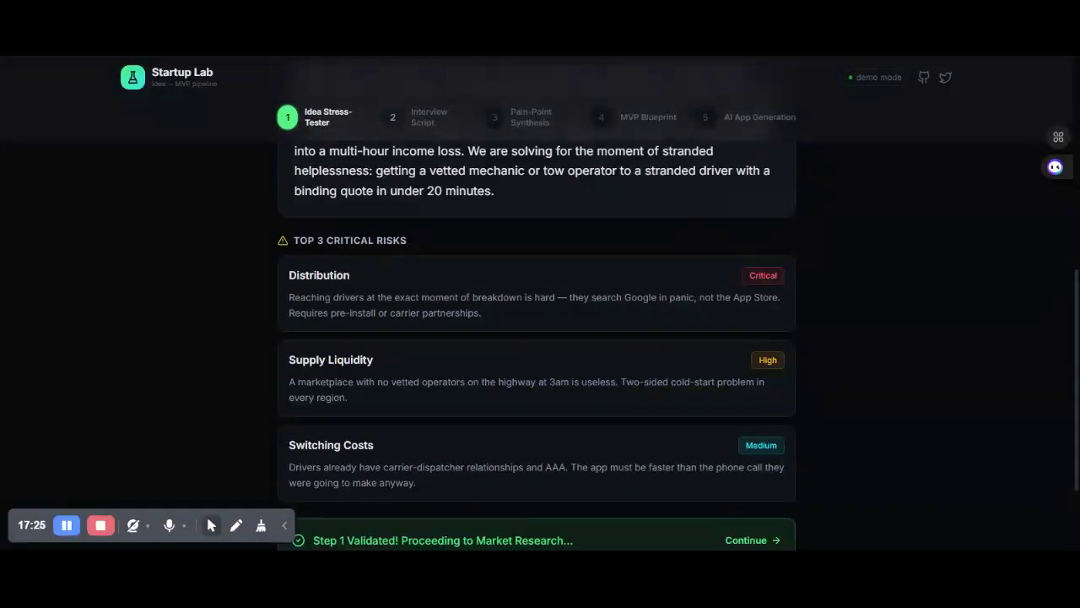
left_click_drag(1078, 311, 1078, 334)
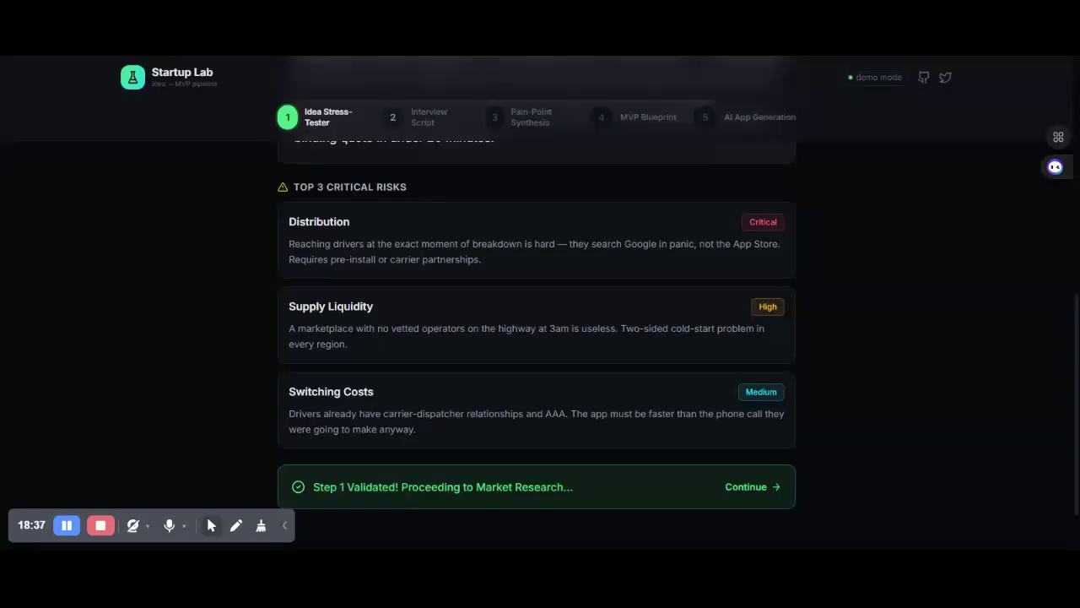
- Continue to the Interview Script stage and generate the interview guide from the refined problem
left_click(754, 487)
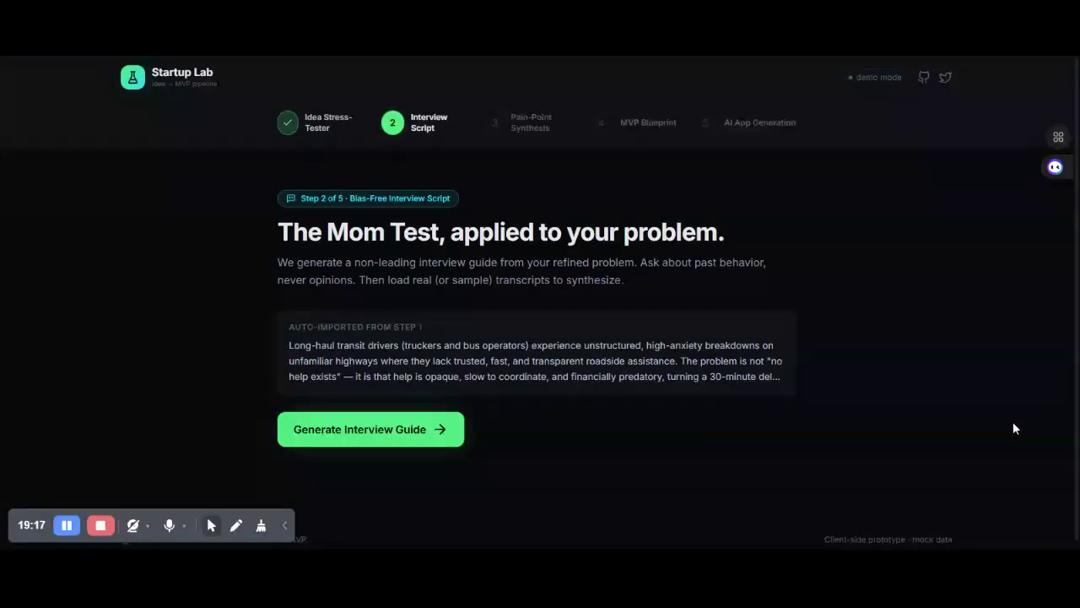
left_click(403, 442)
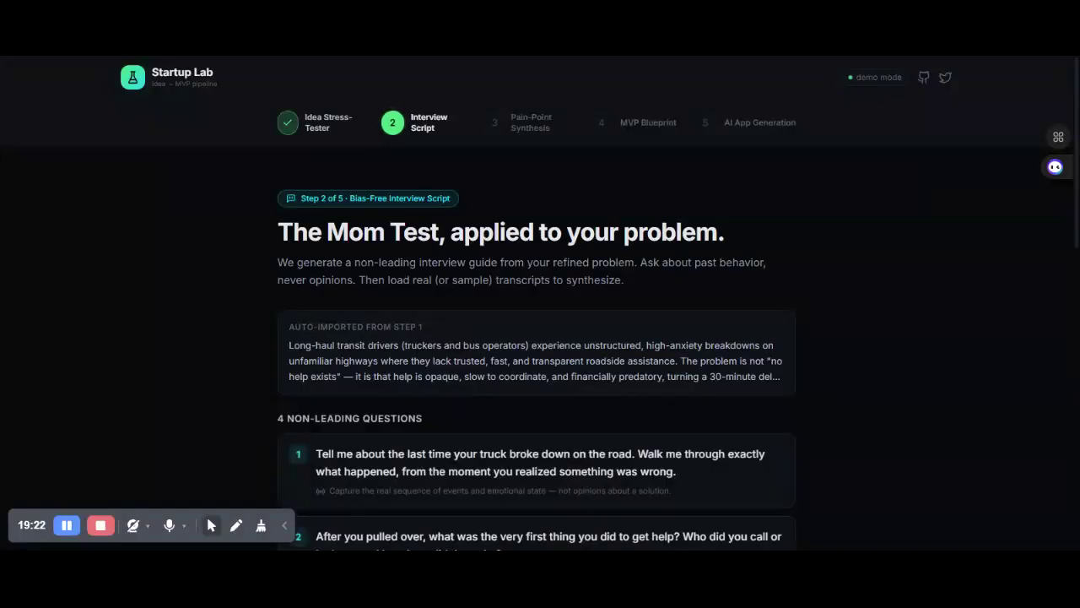
- Read through the interview questions and expected signals checklist, and load the sample interview data as transcripts
scroll(984, 391, "down", 3)
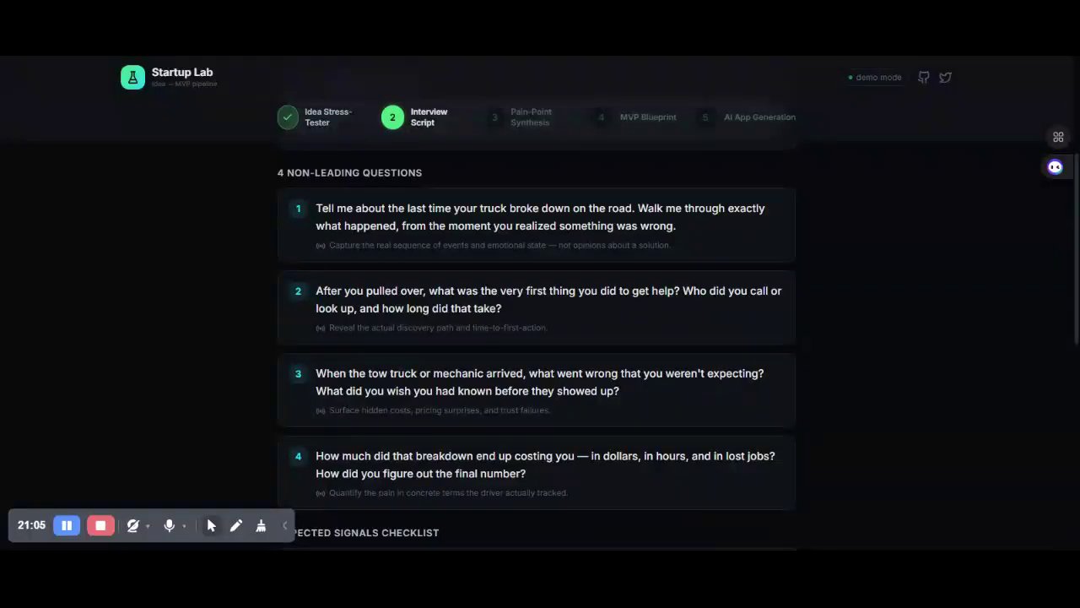
scroll(536, 338, "down", 3)
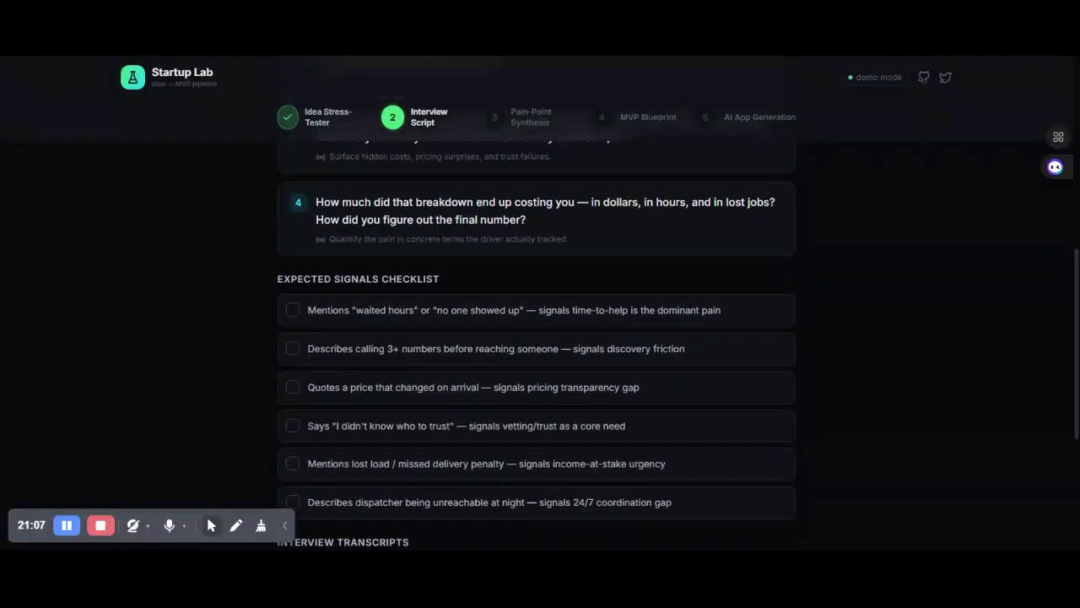
scroll(1078, 447, "down", 2)
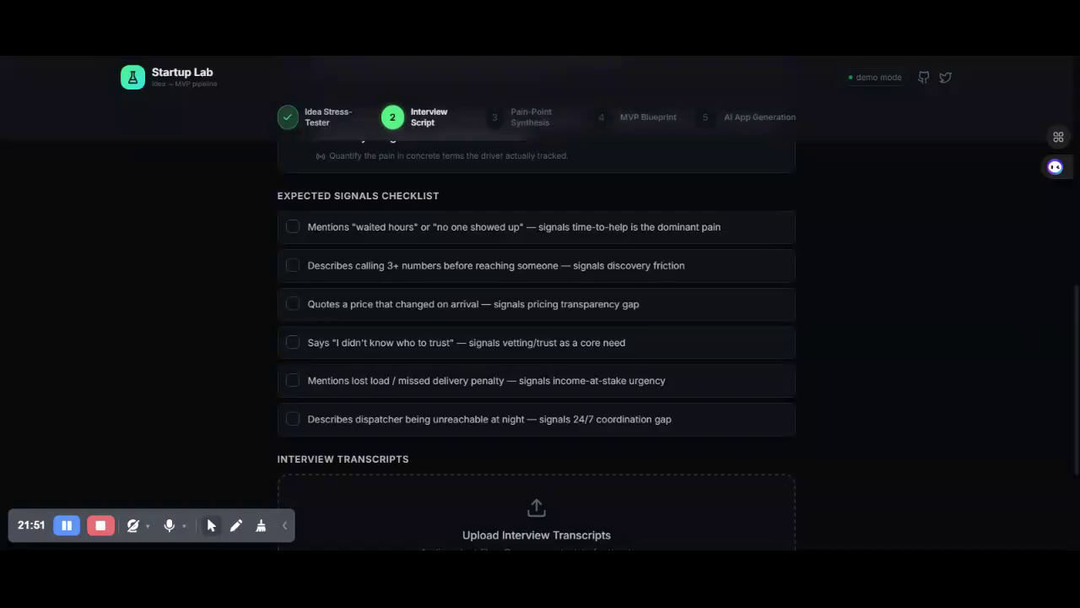
scroll(1065, 399, "down", 3)
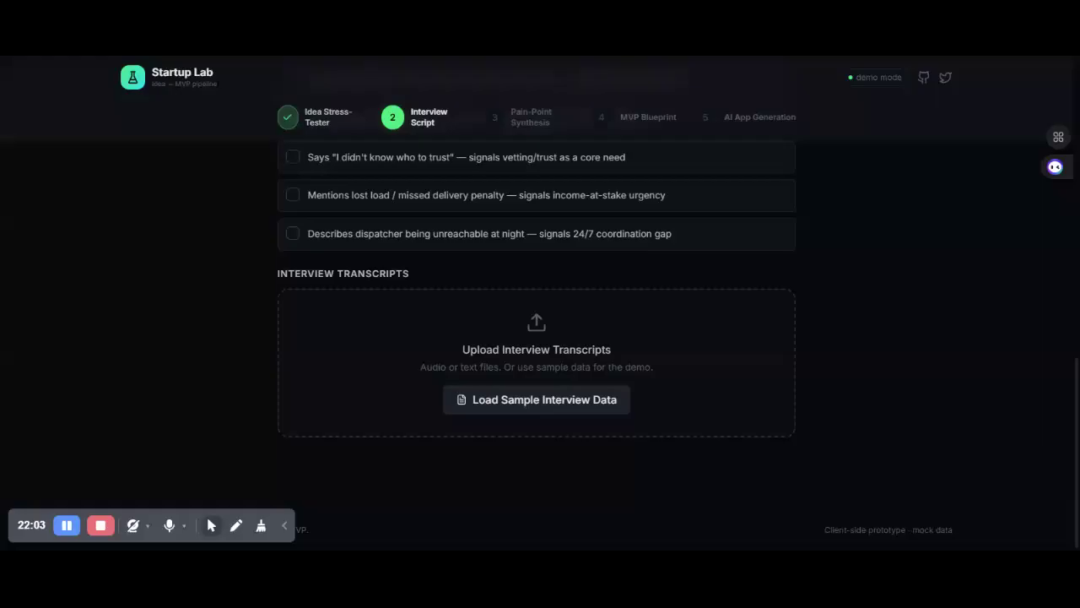
left_click(550, 399)
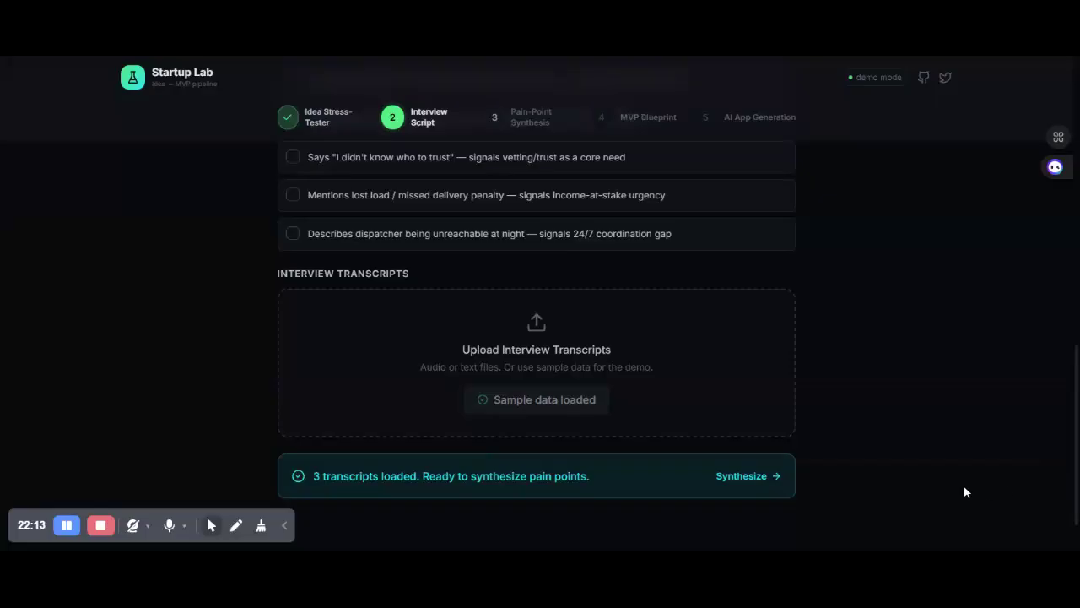
- Proceed to the Pain-Point Synthesis stage and run the synthesis engine on the loaded transcripts
left_click(754, 476)
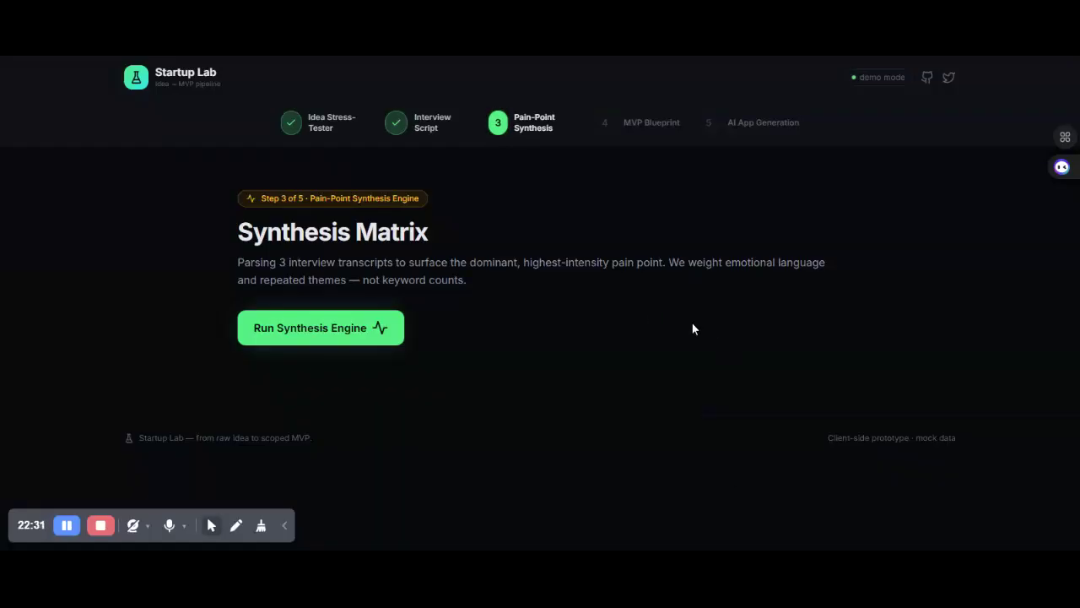
left_click(382, 335)
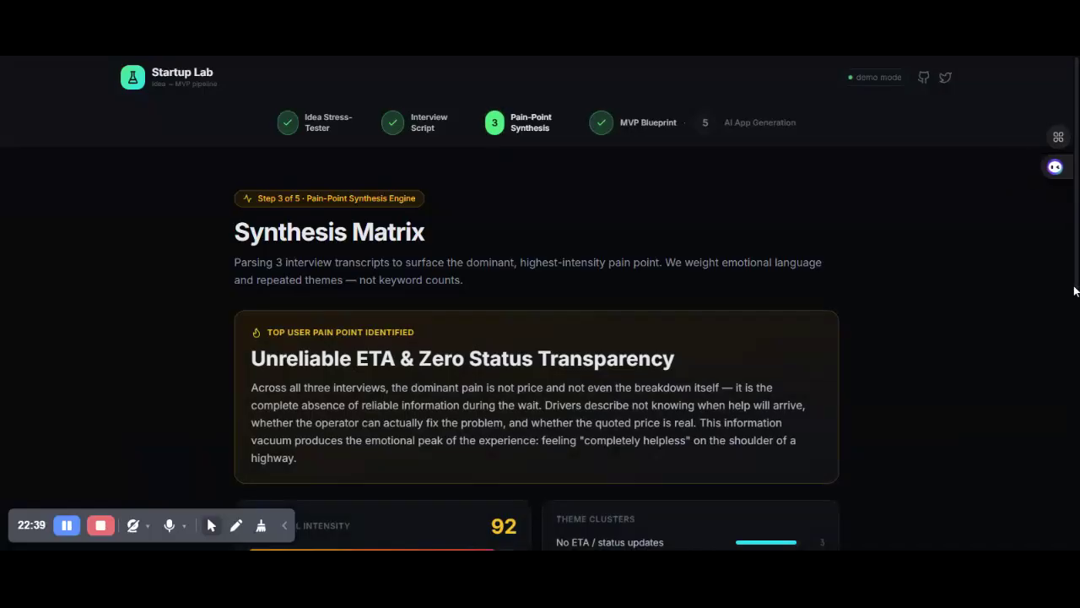
- Examine the Synthesis Matrix: the top pain point, emotional intensity, theme clusters and direct quotes
left_click_drag(1075, 290, 1078, 327)
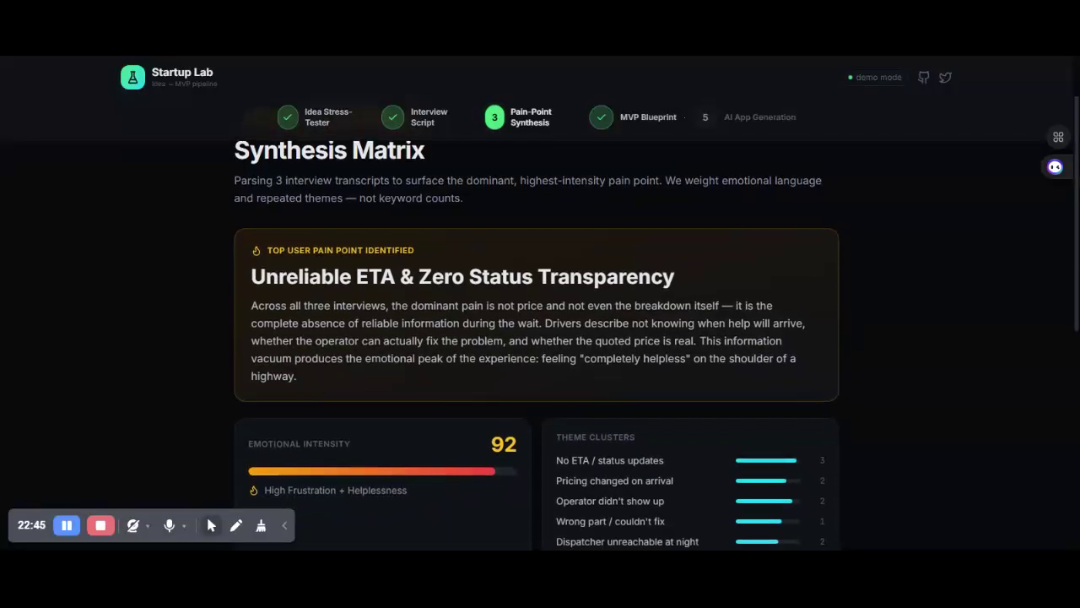
scroll(541, 338, "down", 2)
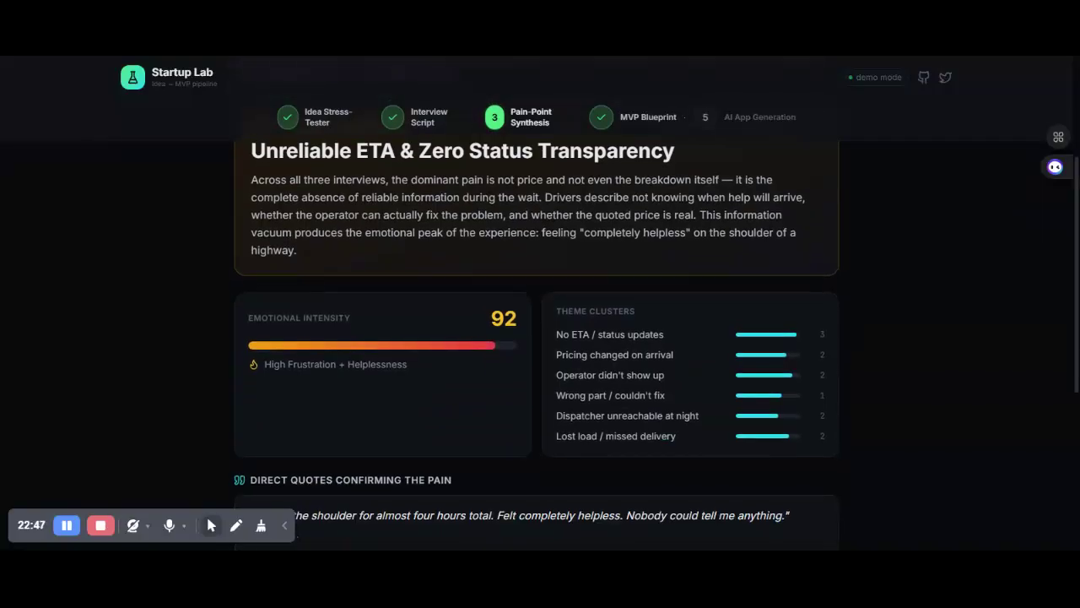
scroll(541, 338, "down", 2)
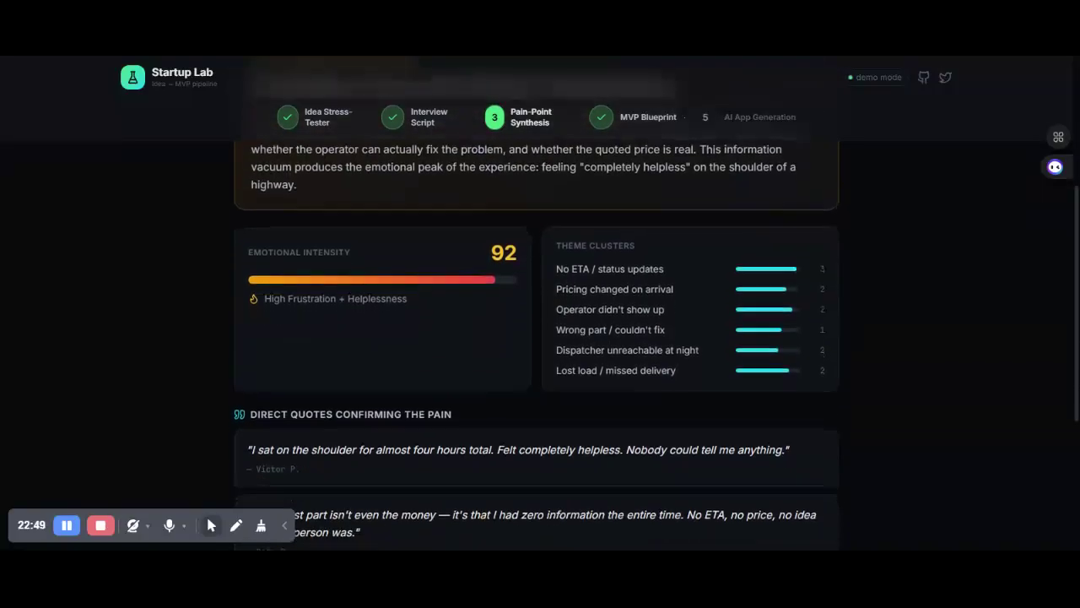
scroll(1078, 443, "down", 1)
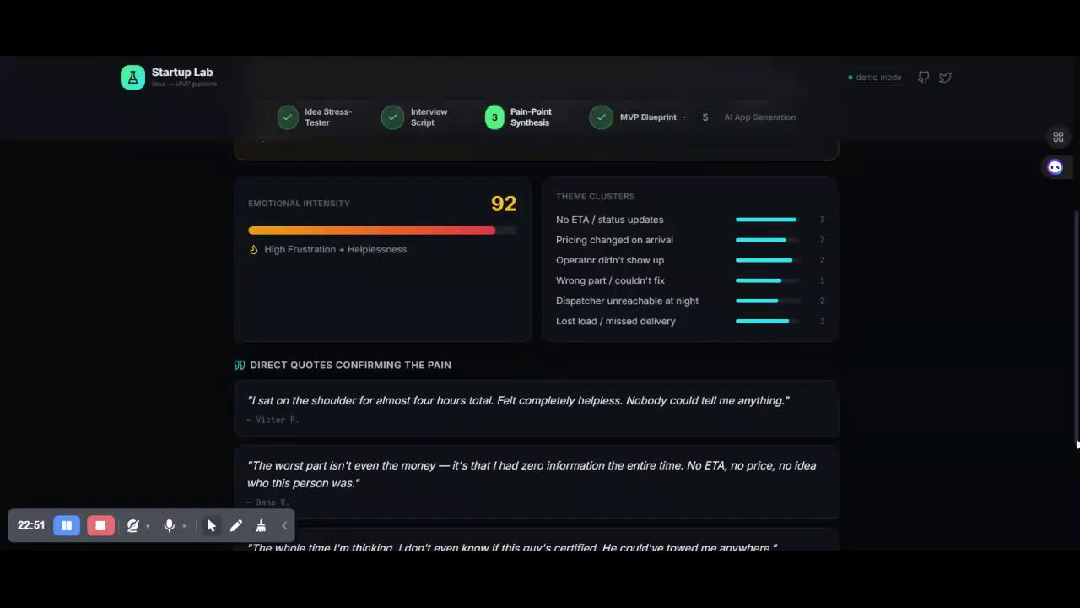
scroll(1078, 446, "down", 1)
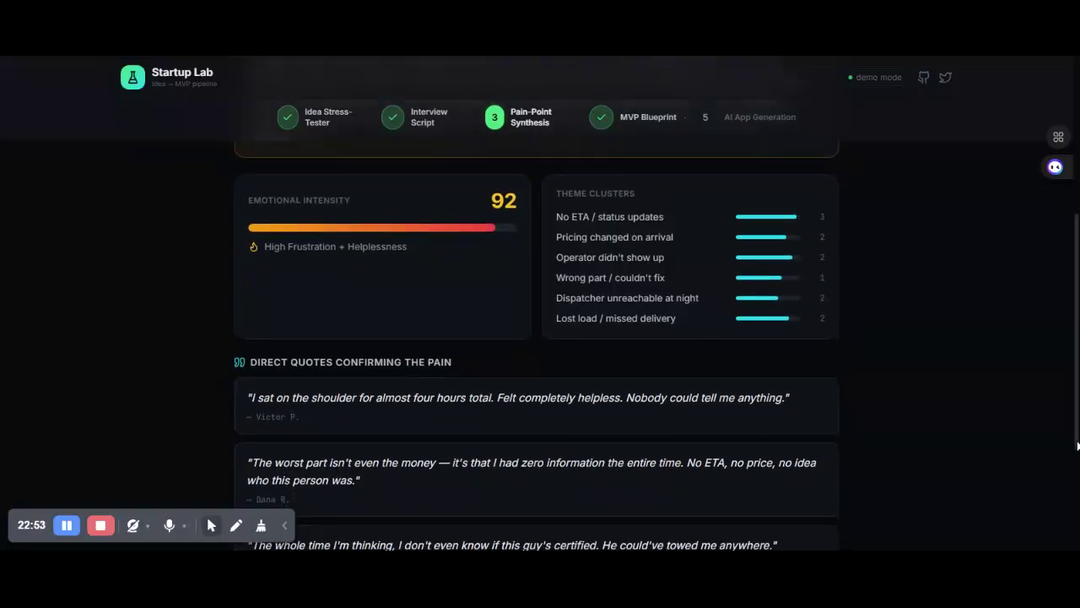
scroll(1078, 446, "down", 1)
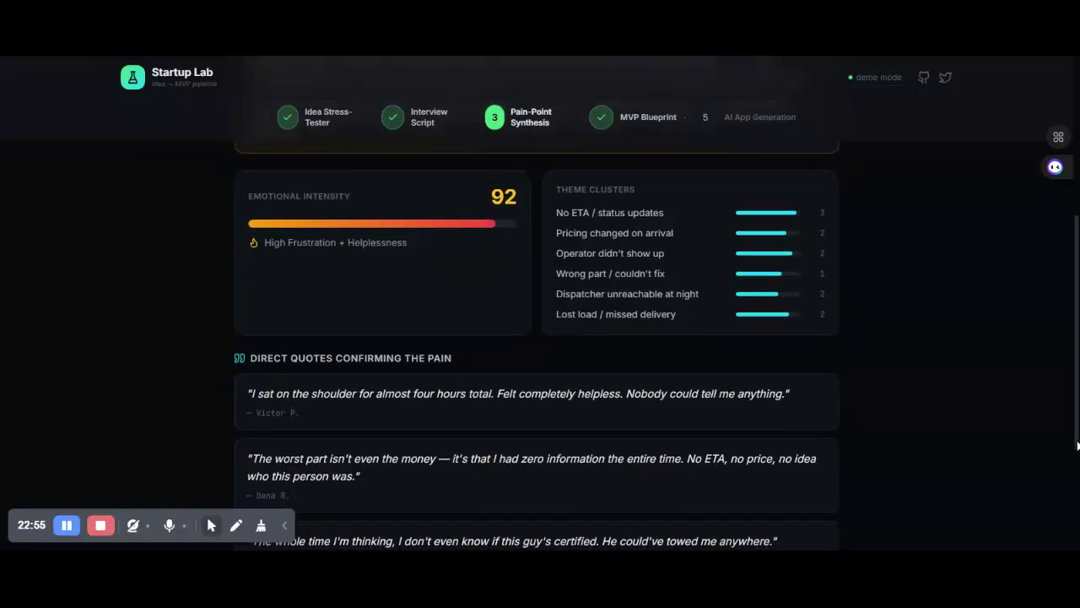
scroll(1078, 452, "down", 1)
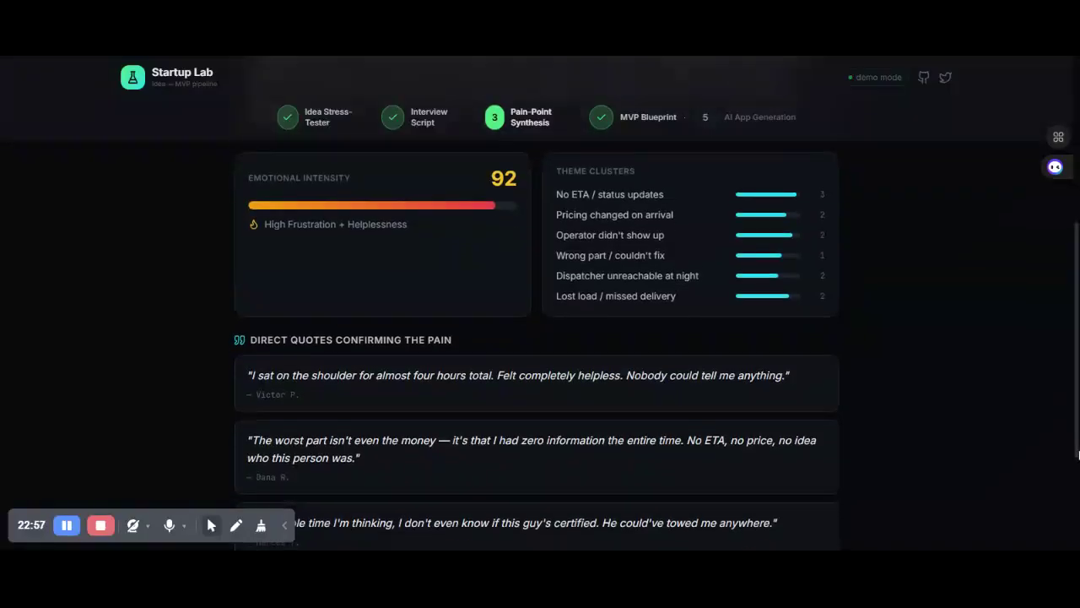
scroll(1079, 453, "down", 1)
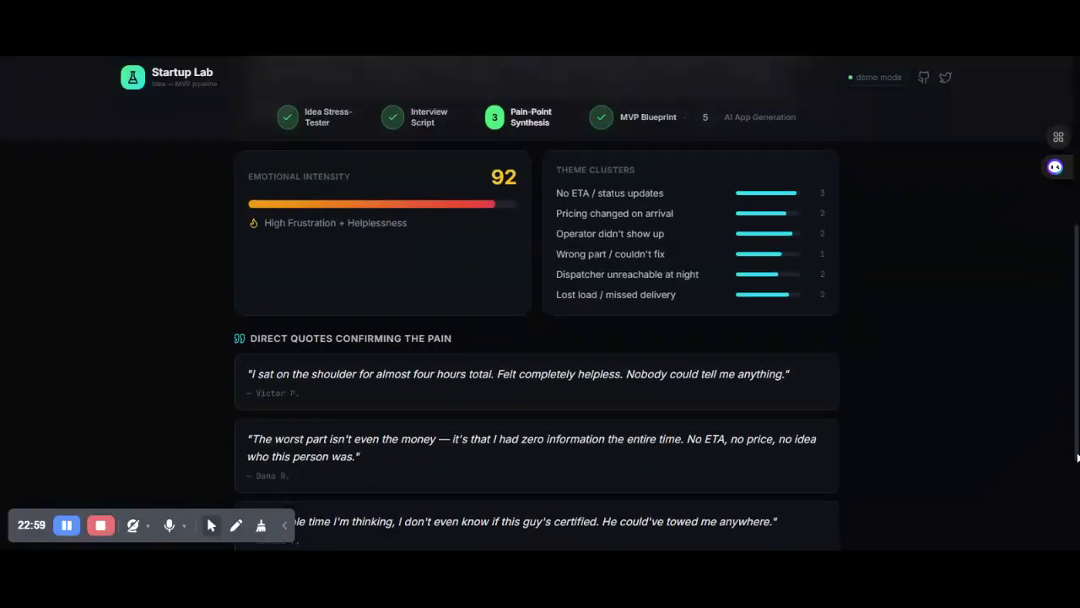
left_click_drag(1078, 459, 1078, 460)
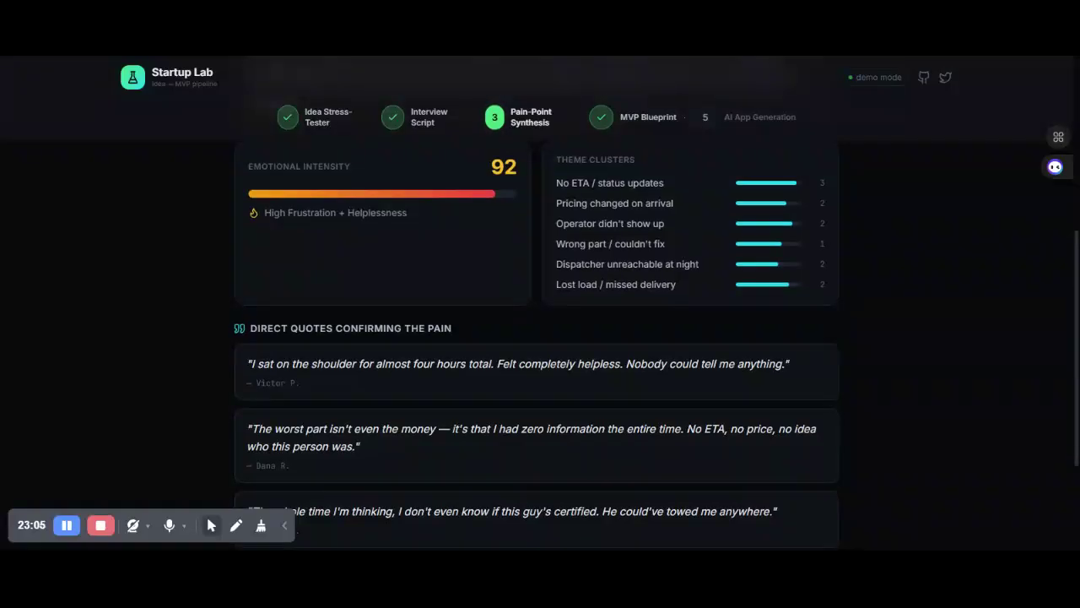
left_click_drag(1078, 460, 1078, 461)
scroll(537, 345, "down", 1)
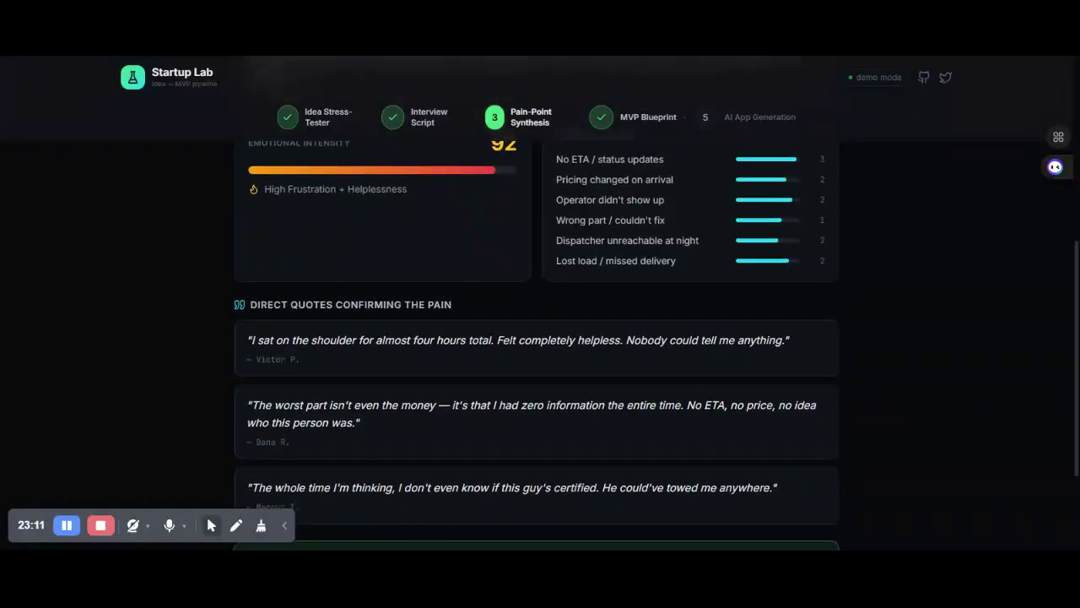
scroll(537, 346, "down", 1)
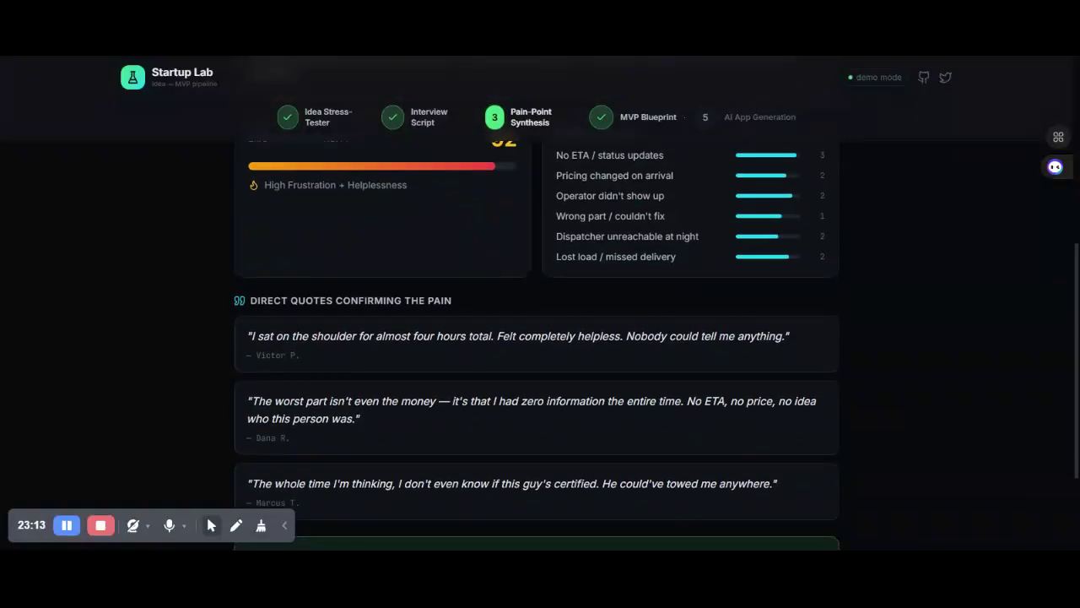
scroll(772, 281, "up", 2)
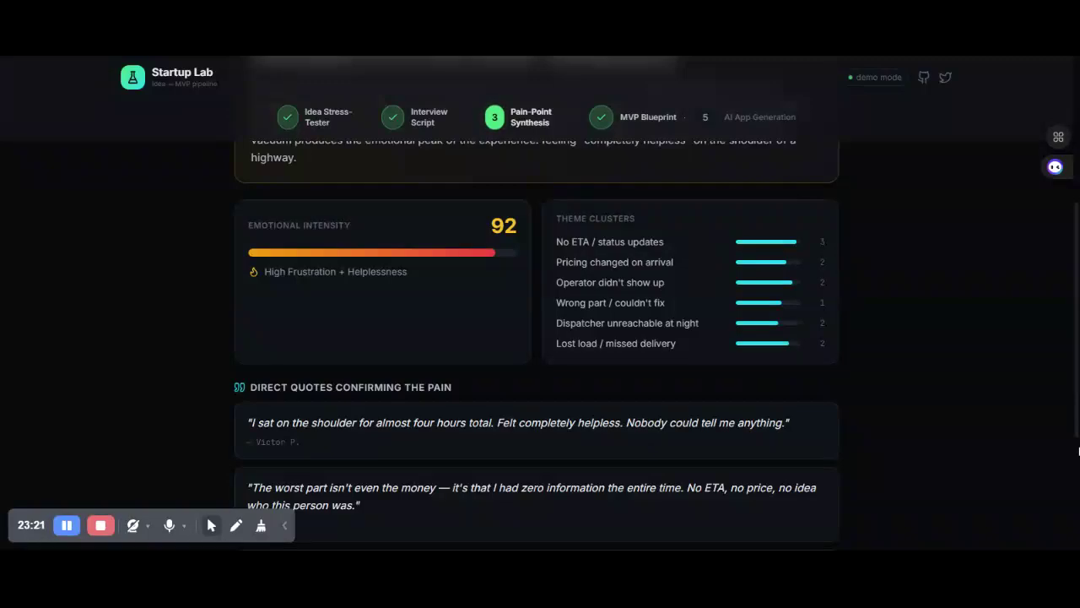
left_click_drag(1078, 414, 1059, 392)
scroll(1059, 393, "down", 3)
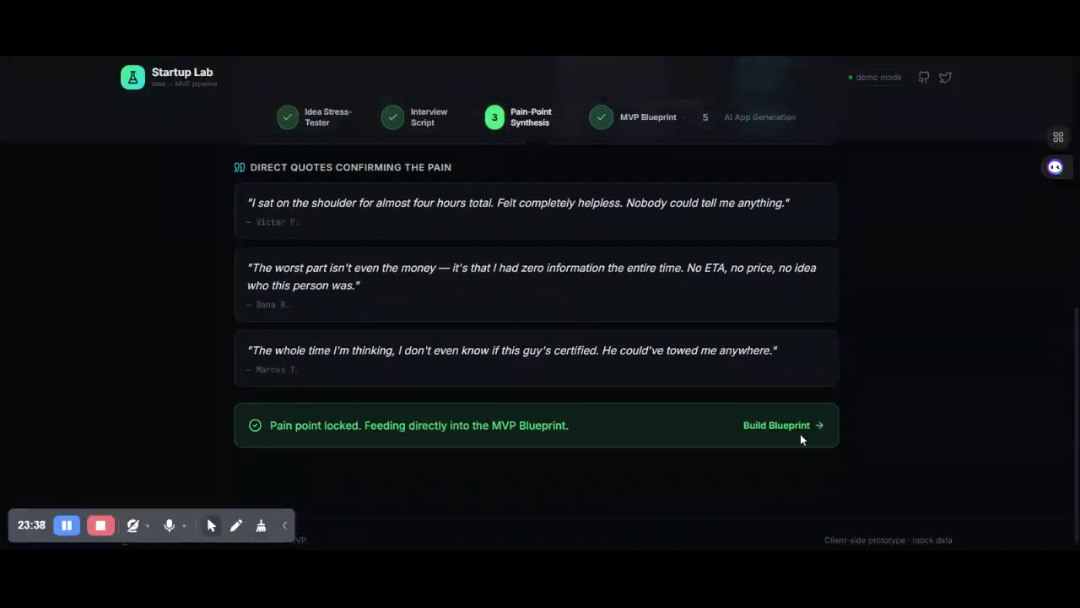
- Feed the locked pain point into the MVP Blueprint stage and generate the blueprint
left_click(807, 432)
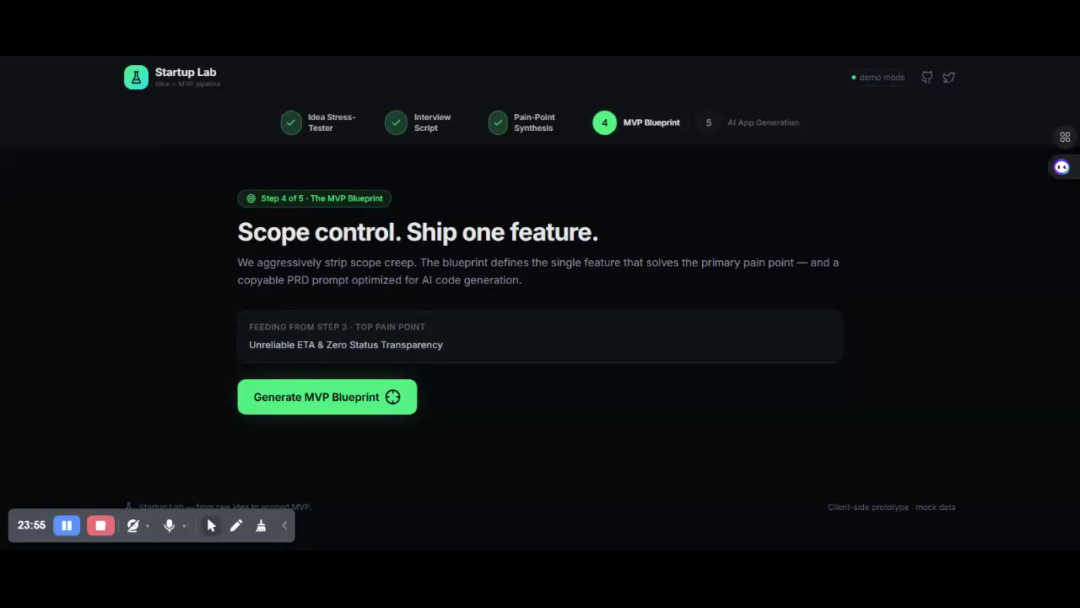
left_click(389, 400)
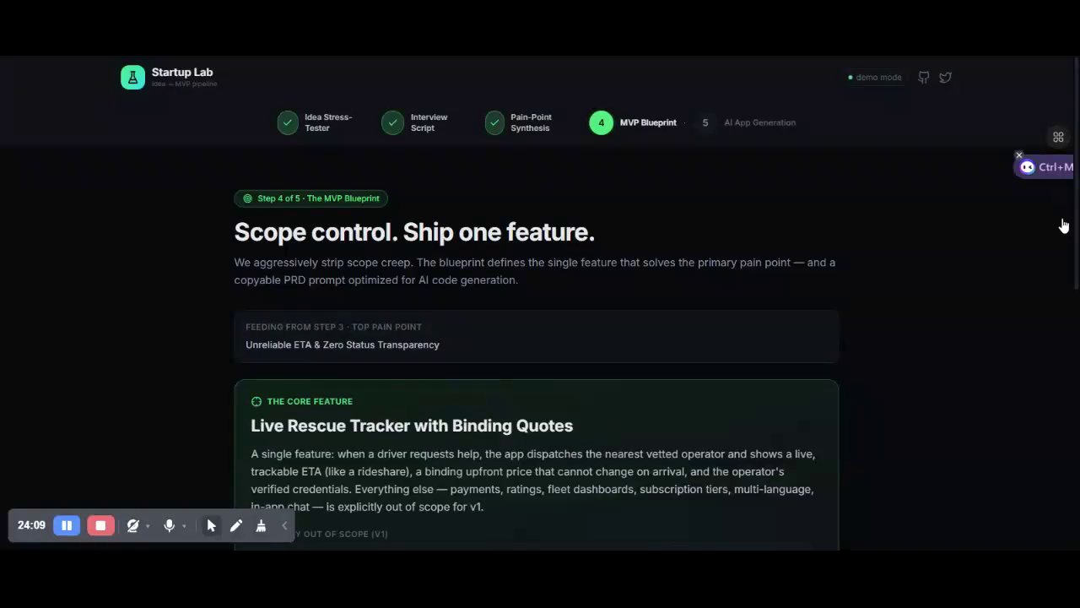
- Read the System Prompt / PRD through to its build instructions and start generating the app from the blueprint
left_click_drag(1077, 264, 1069, 482)
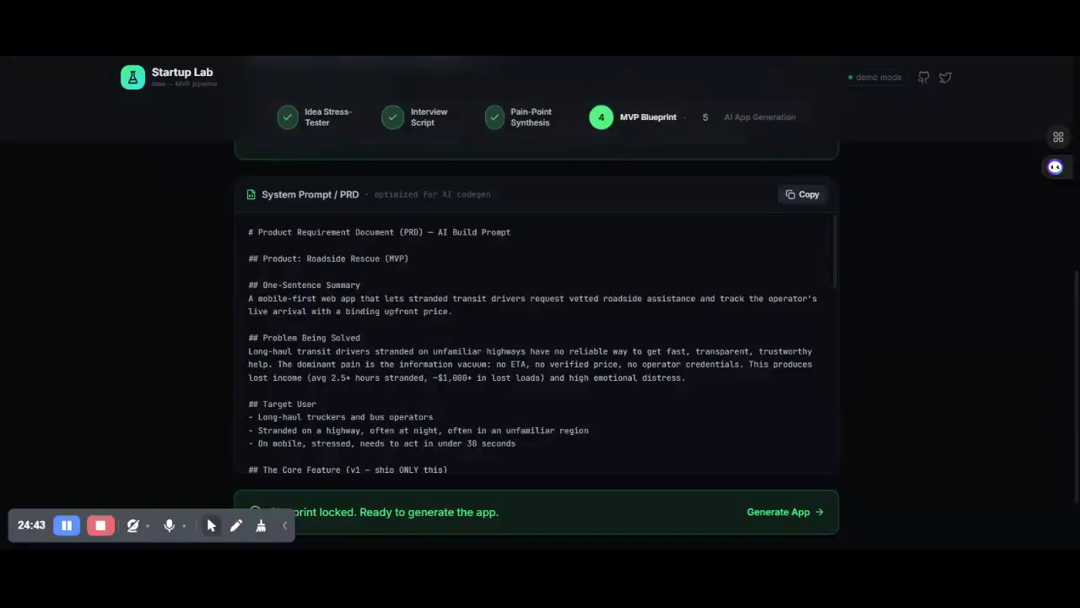
scroll(834, 253, "down", 1)
left_click_drag(834, 256, 833, 458)
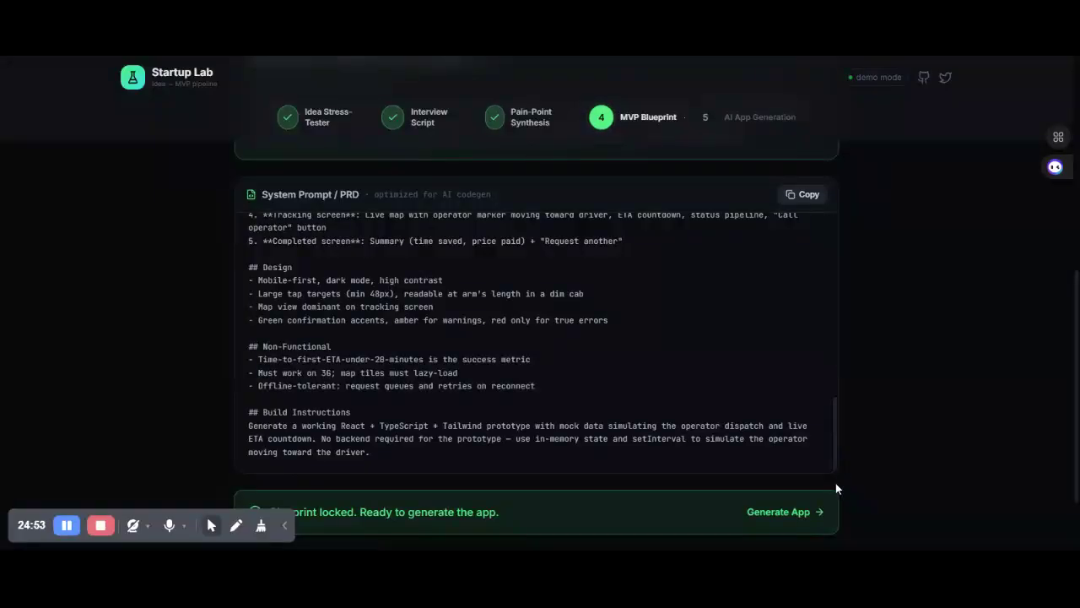
left_click(783, 522)
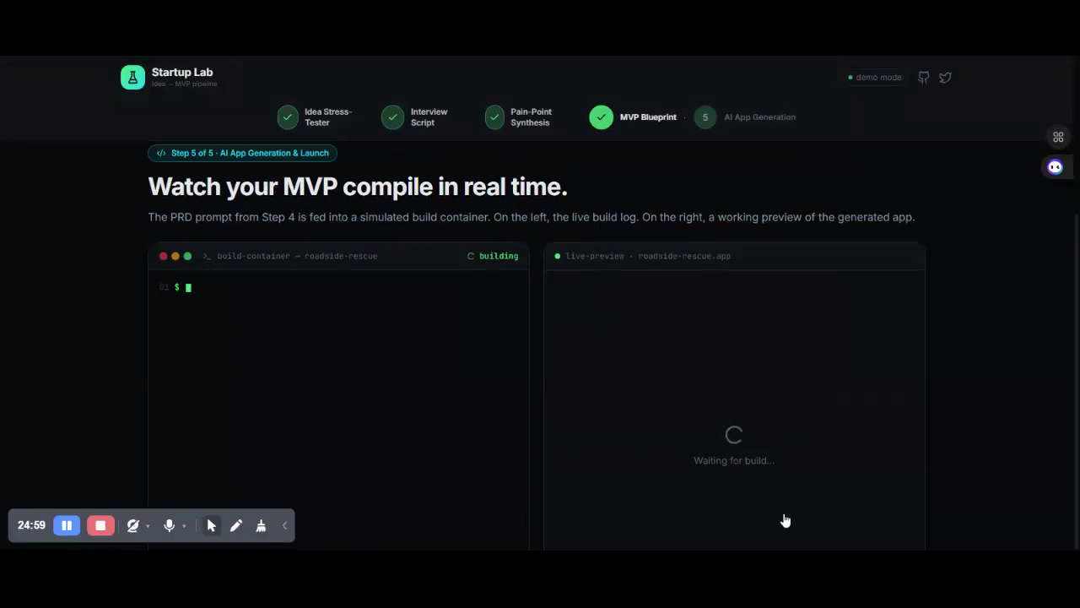